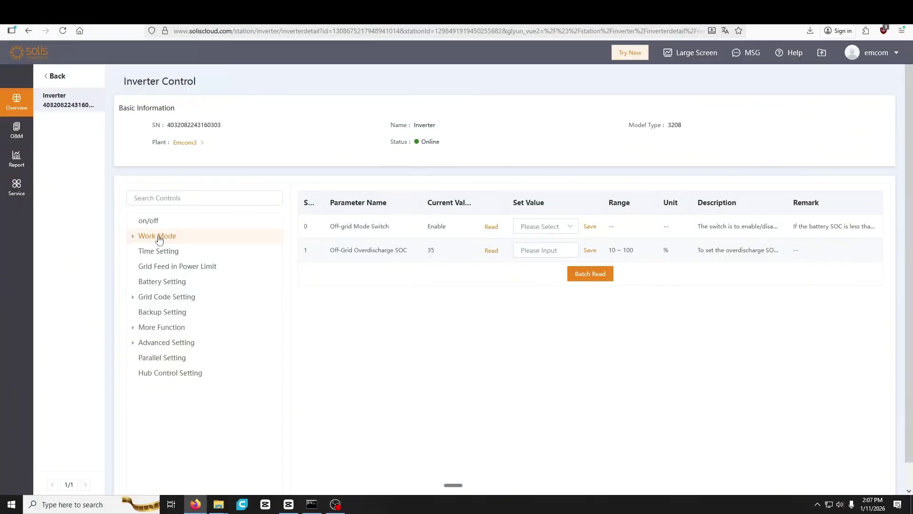
- Expand Work Mode and view the Off-Grid Mode parameters, with overdischarge SOC at 35%
click(159, 237)
click(175, 299)
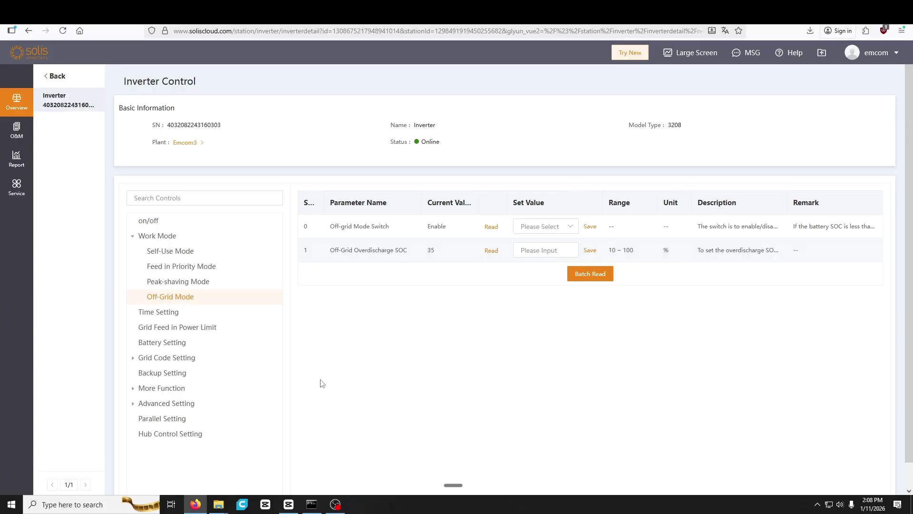
- View Battery Setting parameters: overdischarge SOC 30% (range 20–40%), force-charge 20%, max charge 92%
click(159, 343)
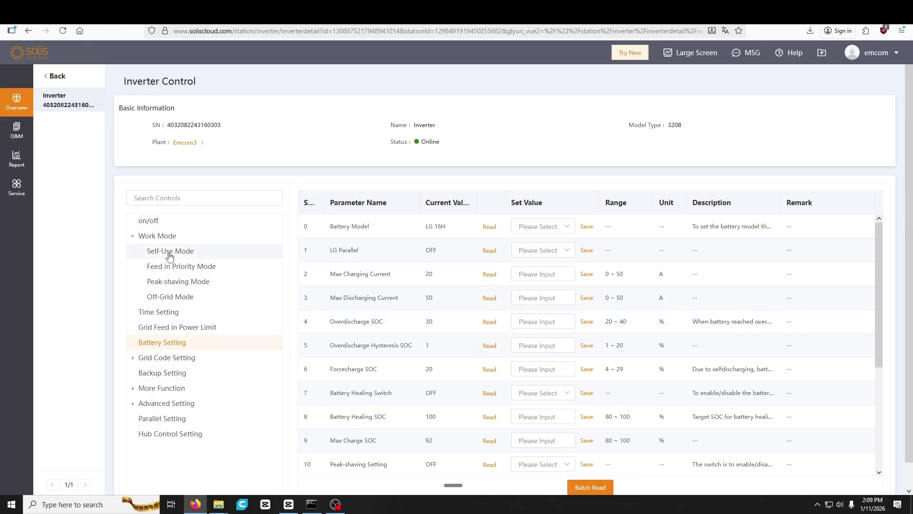
- Return to Off-Grid Mode parameters to compare its 35% overdischarge SOC
click(173, 298)
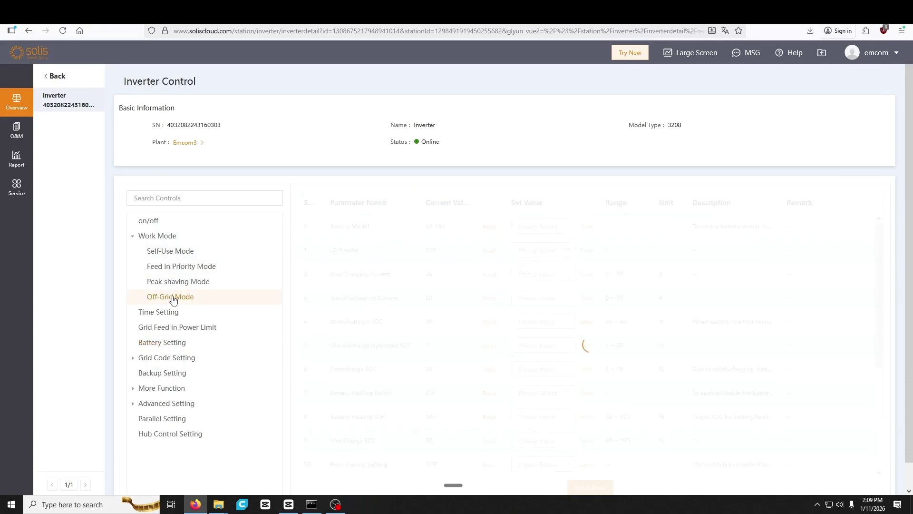